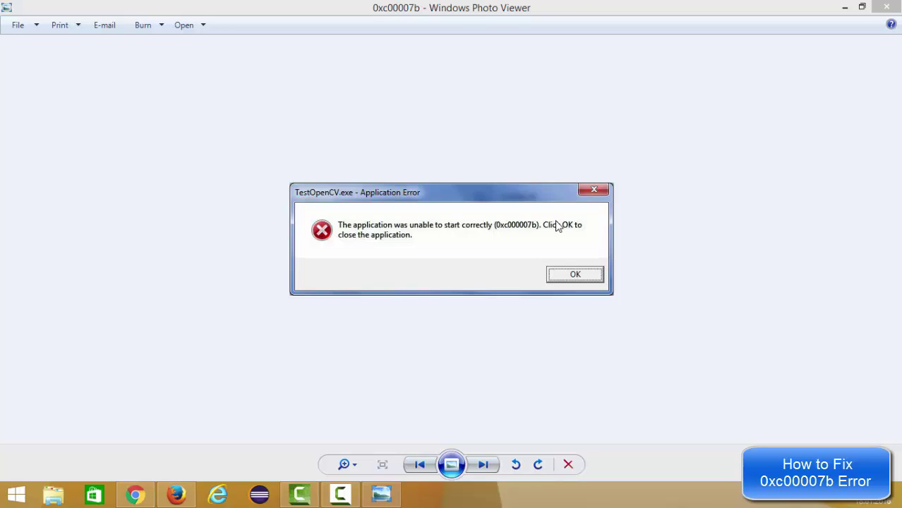
- Hide the photo viewer, open Firefox and search Google for 'download directx'
click(845, 7)
click(176, 494)
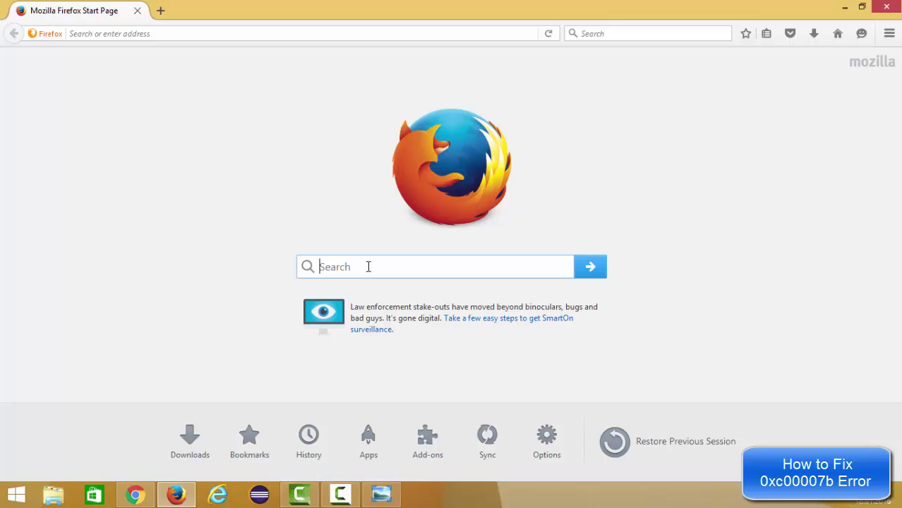
text(downlo)
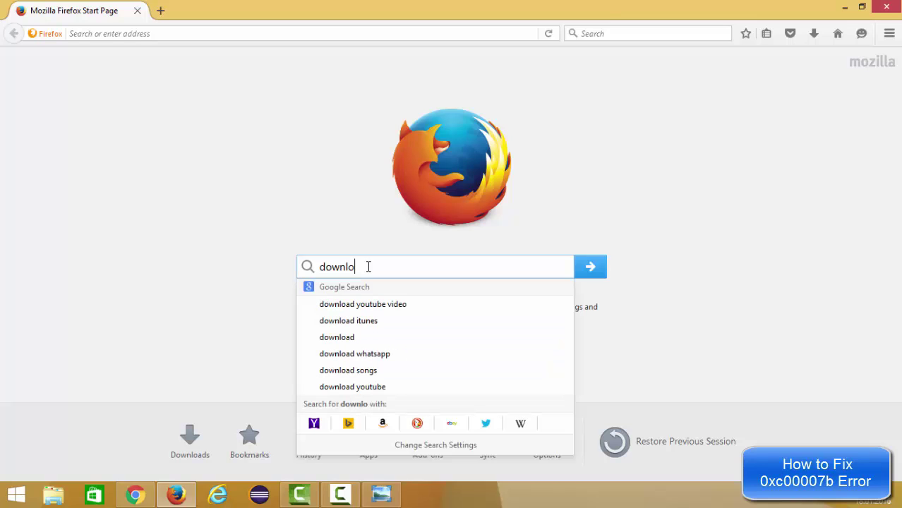
text(ad di)
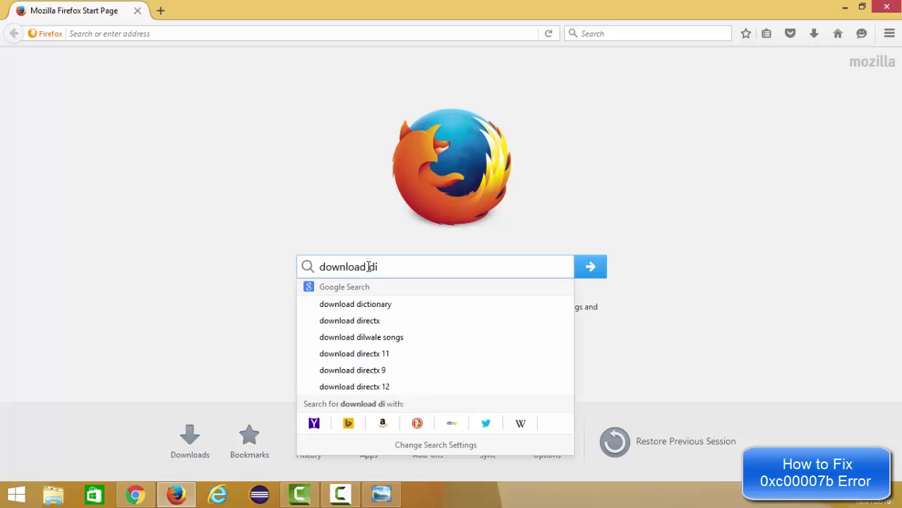
key(Down)
key(Down)
key(Return)
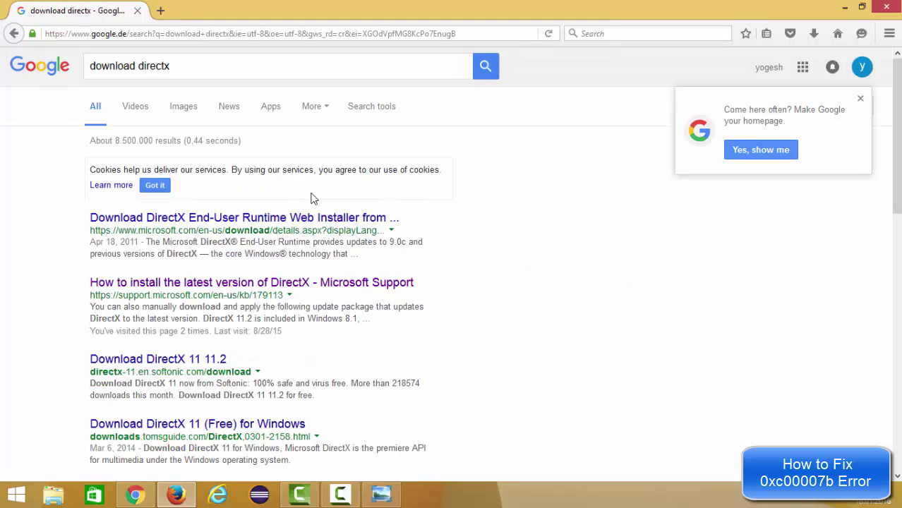
- Open the 'Download DirectX End-User Runtime Web Installer' result in a new tab
click(178, 223)
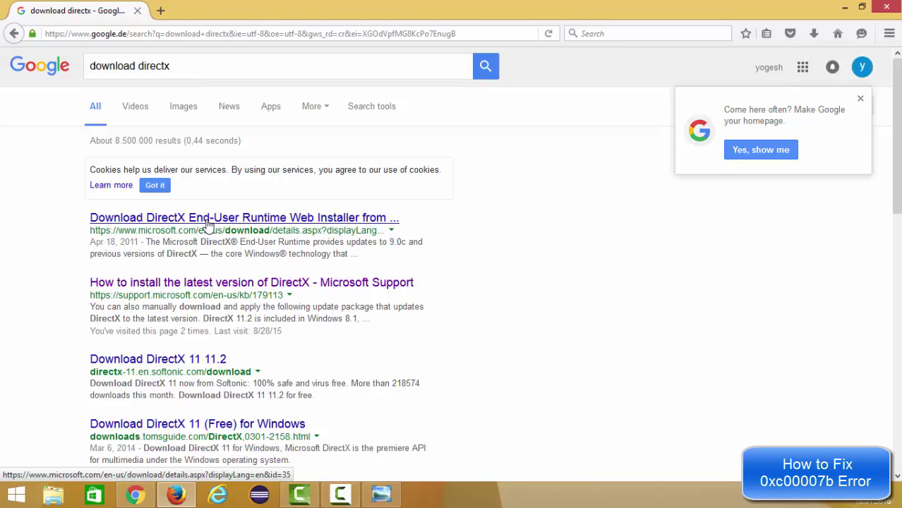
middle_click(208, 223)
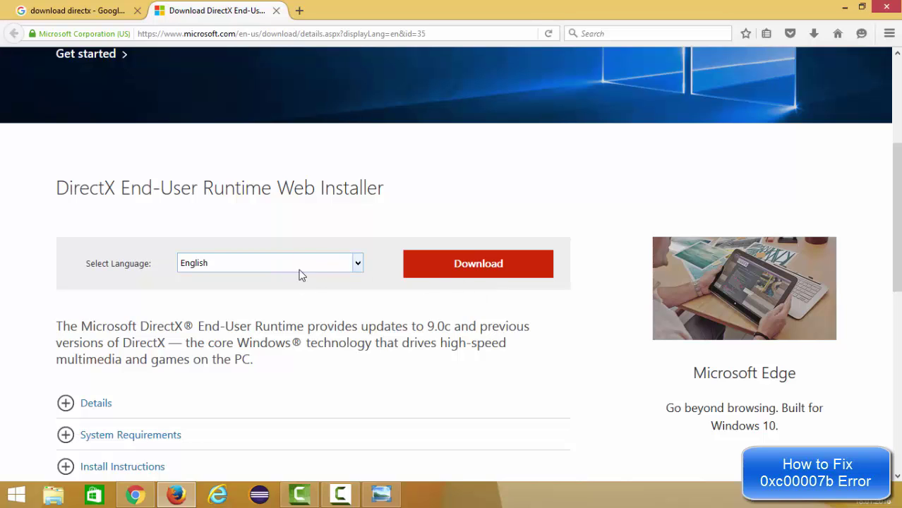
- Download the DirectX web installer, declining the MSN homepage and Bing extras
click(463, 267)
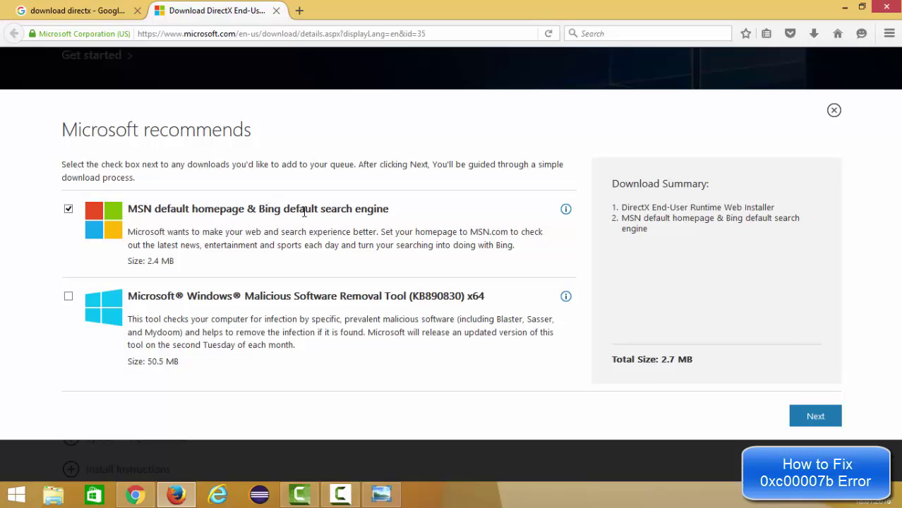
click(69, 209)
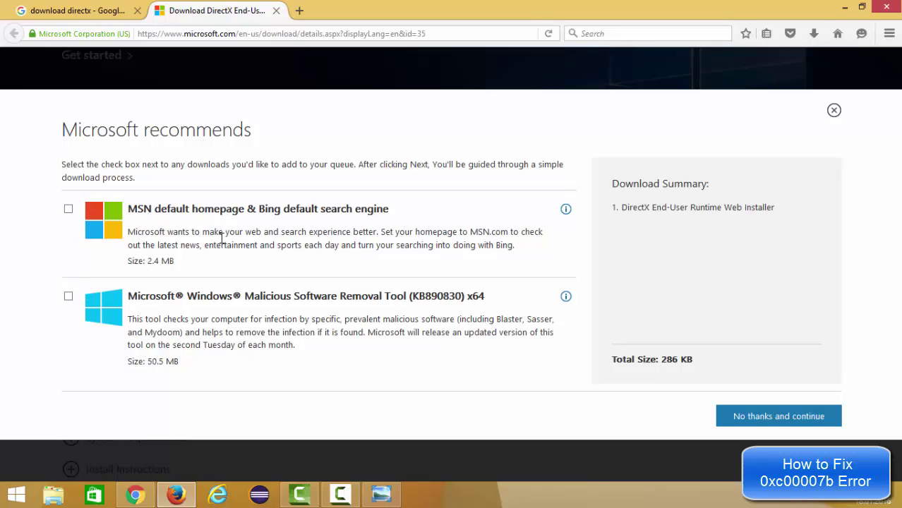
click(769, 422)
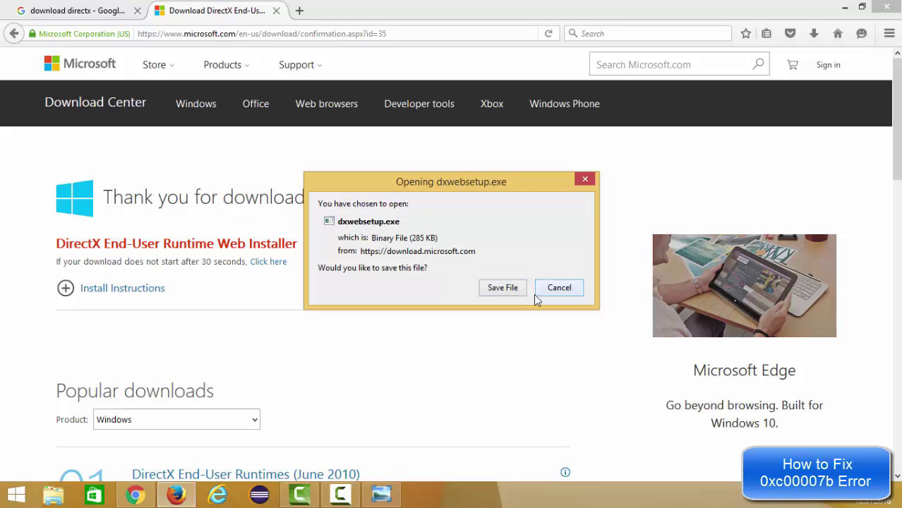
- Save dxwebsetup.exe, run dxwebsetup(3).exe from Downloads, and centre the setup window
click(493, 290)
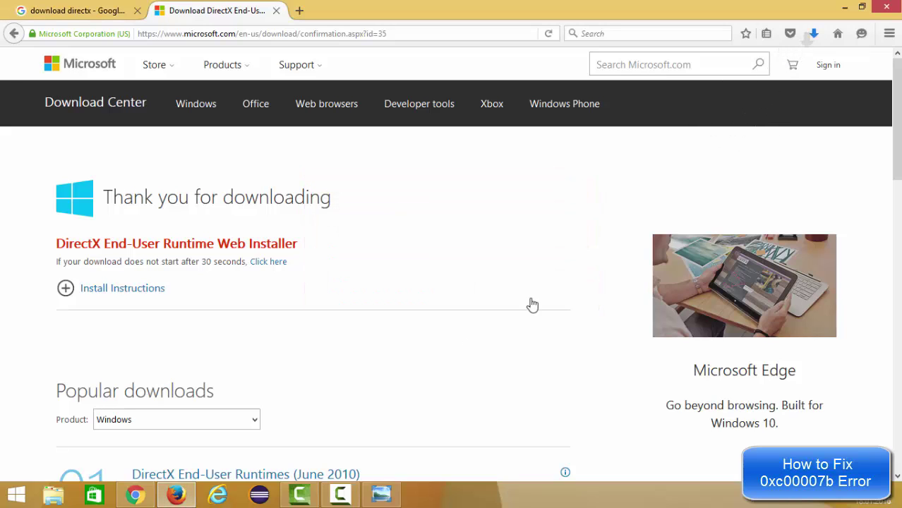
click(814, 36)
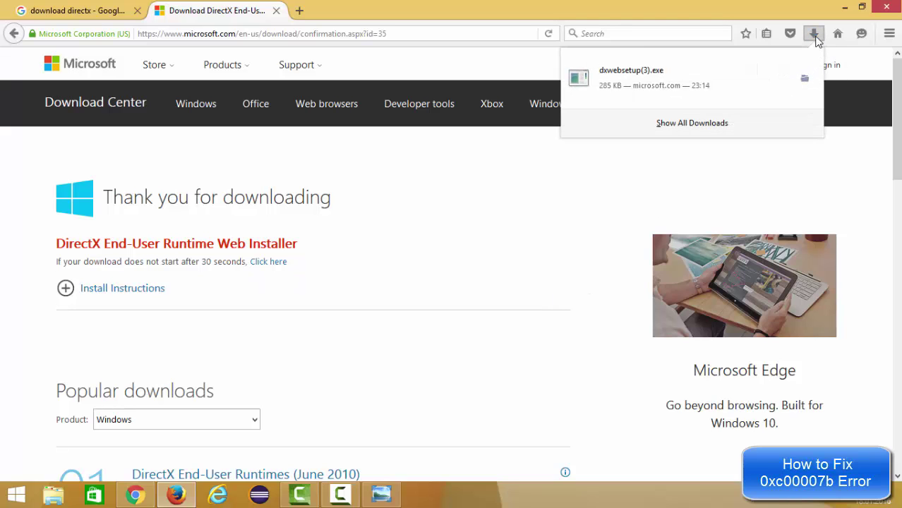
click(638, 81)
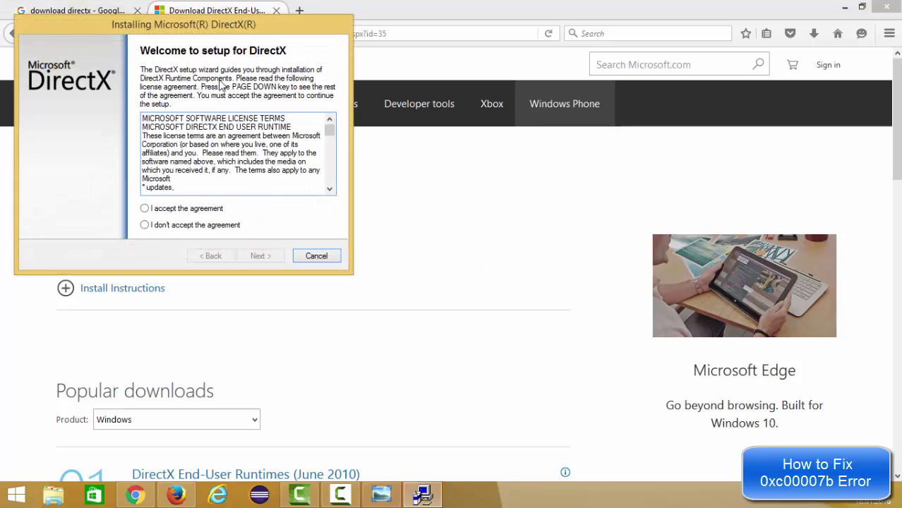
drag(250, 25, 563, 76)
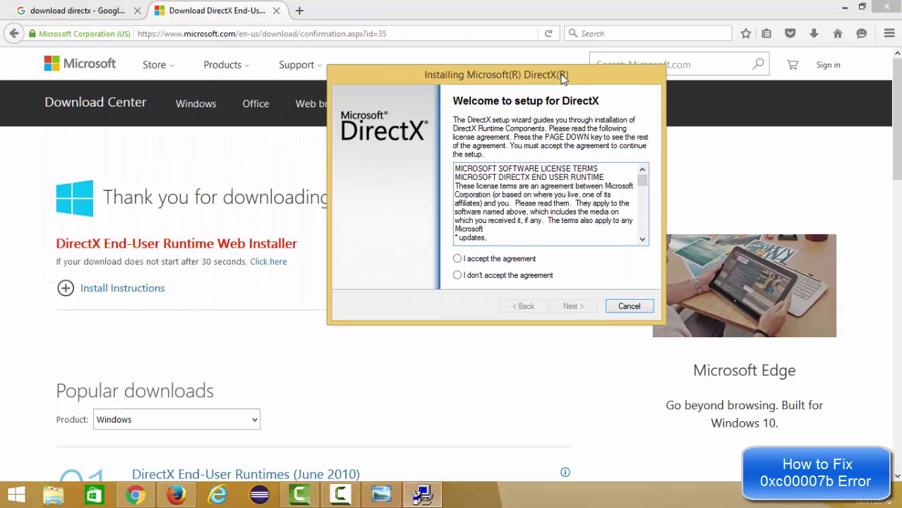
- Accept the DirectX license agreement, run the installation and click Finish to close setup
click(844, 8)
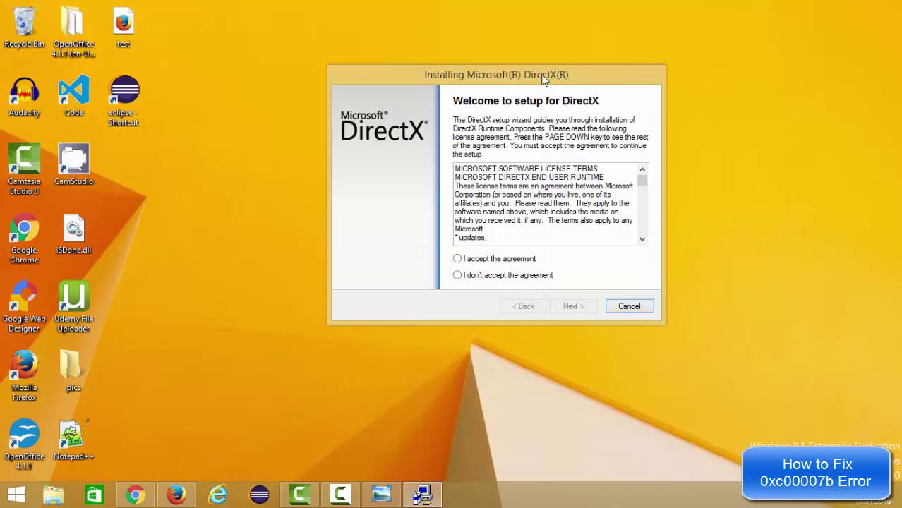
drag(543, 79, 545, 84)
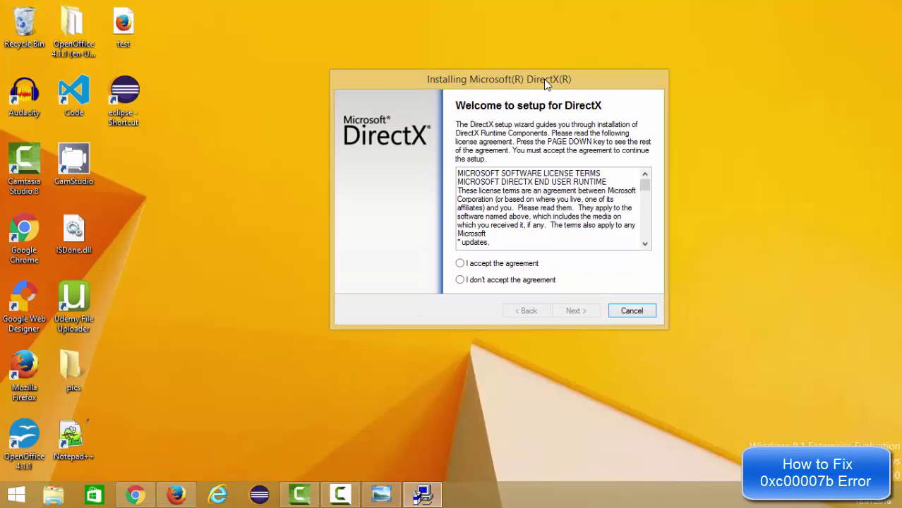
click(459, 264)
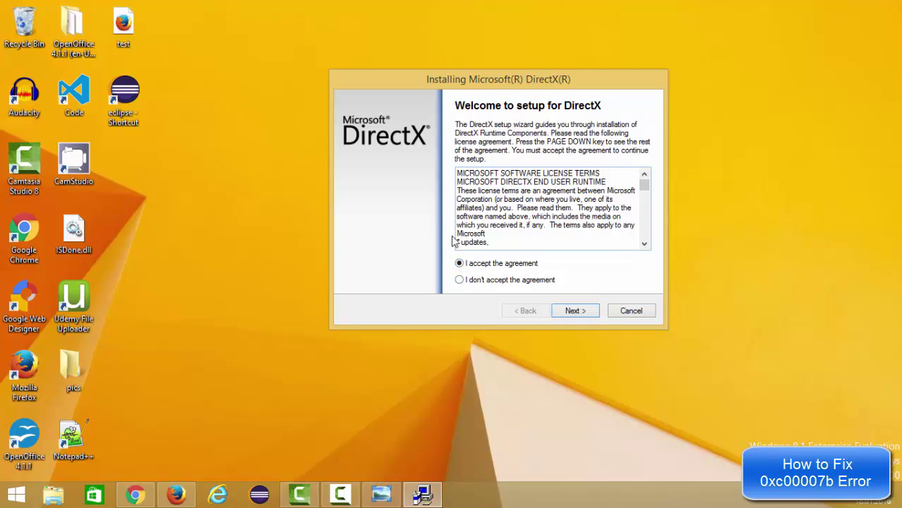
click(572, 311)
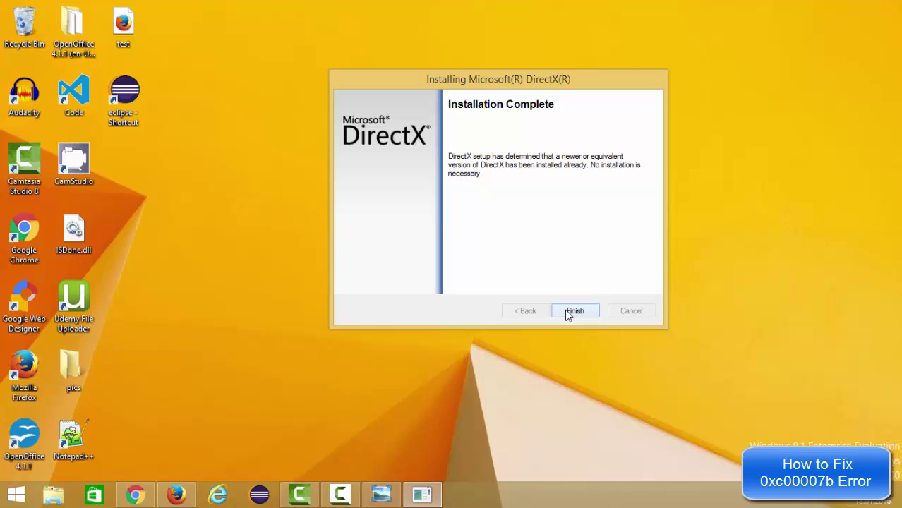
click(573, 311)
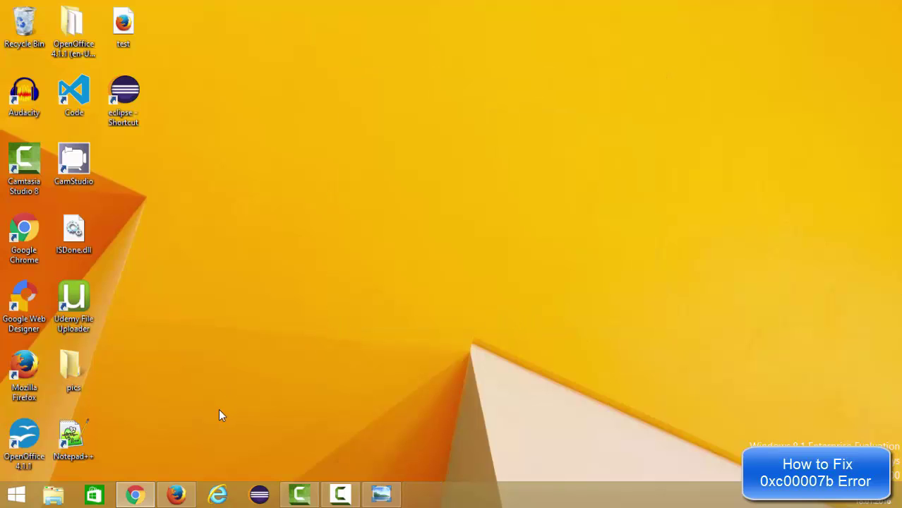
- Return to Firefox and search Google for '.net framework' from a new tab's start page
click(176, 493)
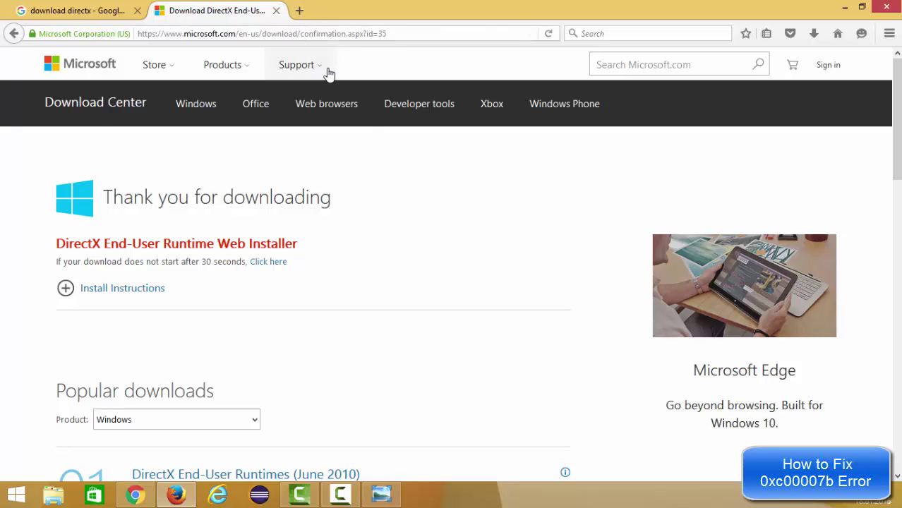
click(299, 11)
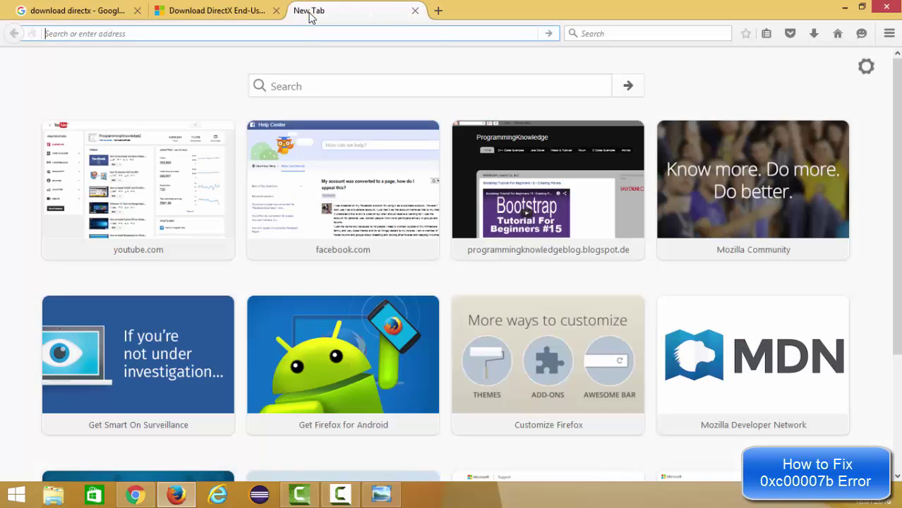
click(837, 34)
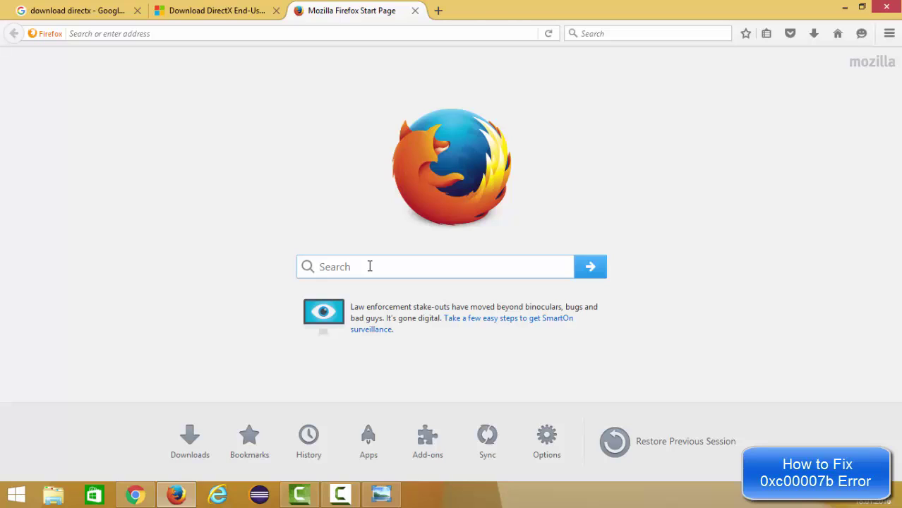
text(.net f)
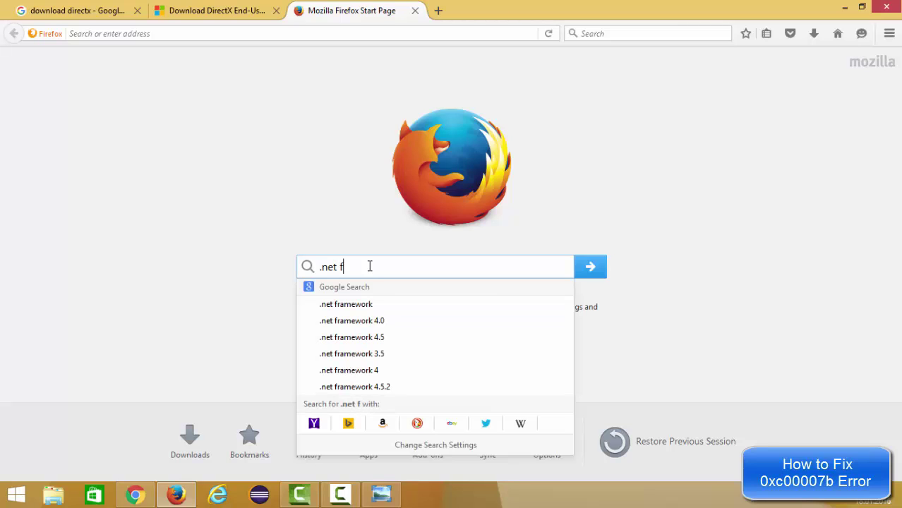
text(r)
key(Down)
key(Return)
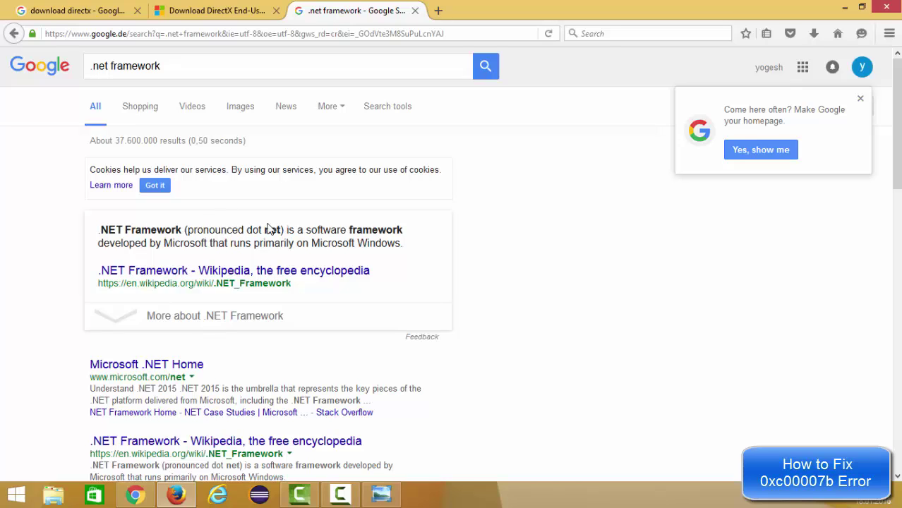
- Dismiss the Google homepage prompt and open Microsoft .NET Home, scrolling to the Framework downloads
click(860, 99)
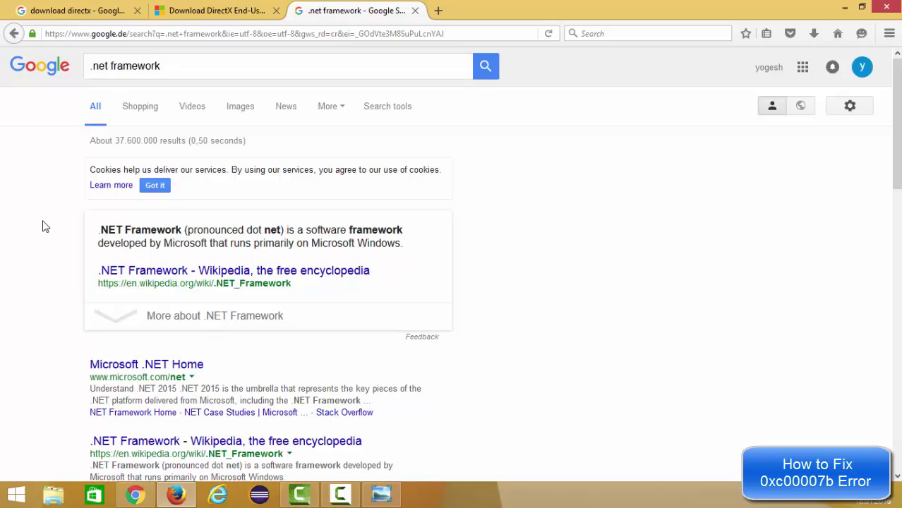
scroll(44, 226, down, 1)
scroll(43, 226, down, 2)
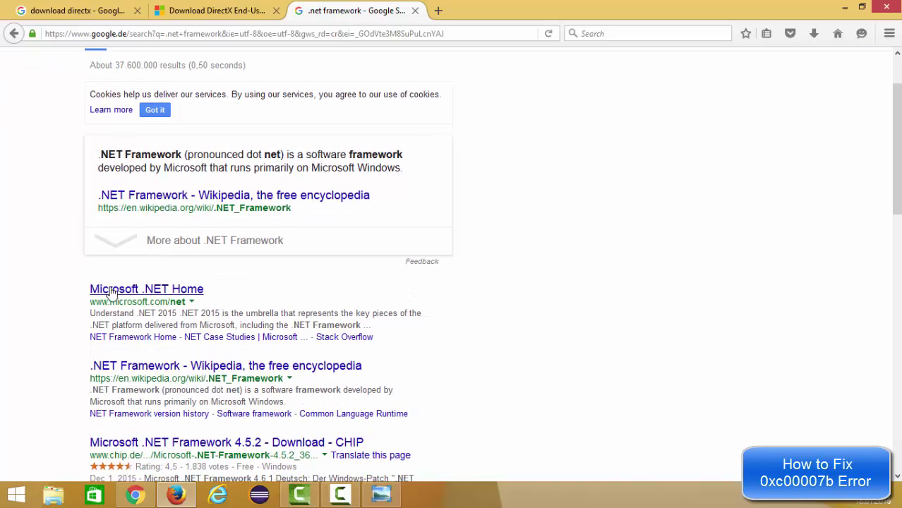
click(175, 292)
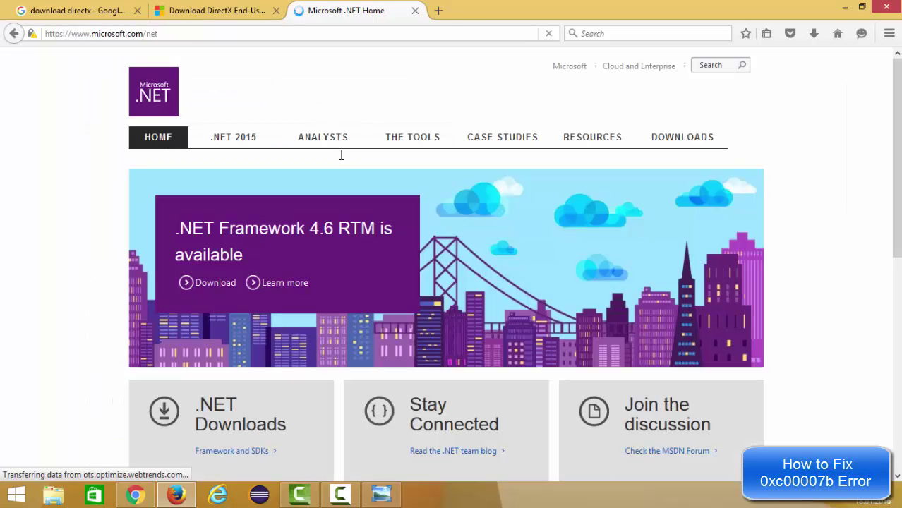
scroll(338, 159, down, 2)
scroll(335, 165, down, 2)
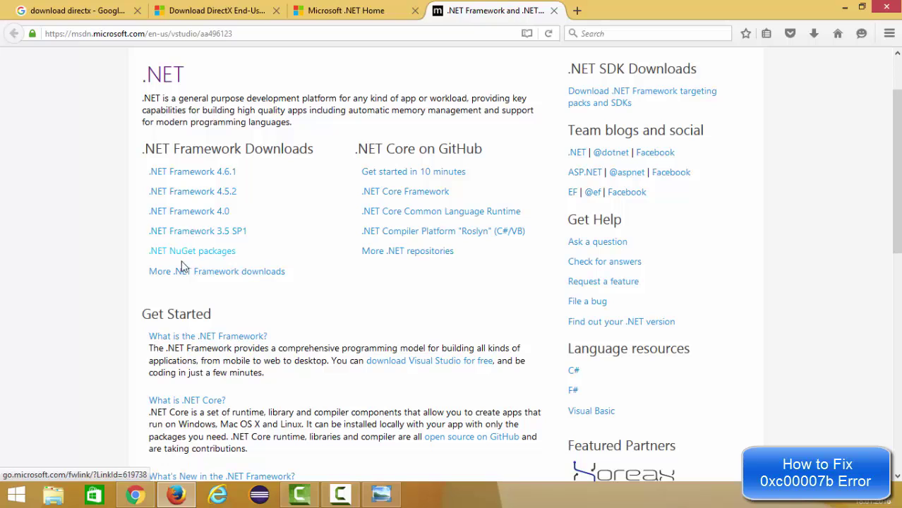
- Open the .NET Framework 4.6.1 page and start downloading its web installer
click(187, 175)
scroll(344, 213, down, 2)
scroll(346, 219, down, 3)
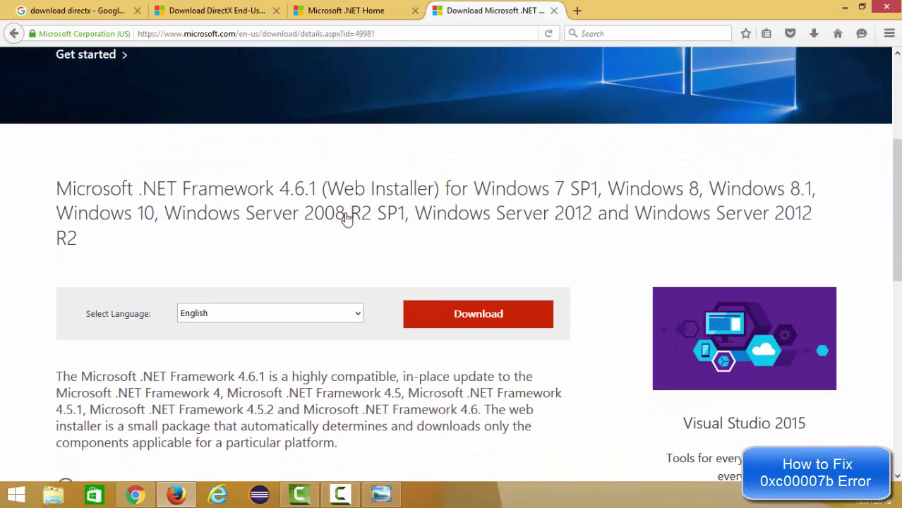
scroll(345, 217, down, 2)
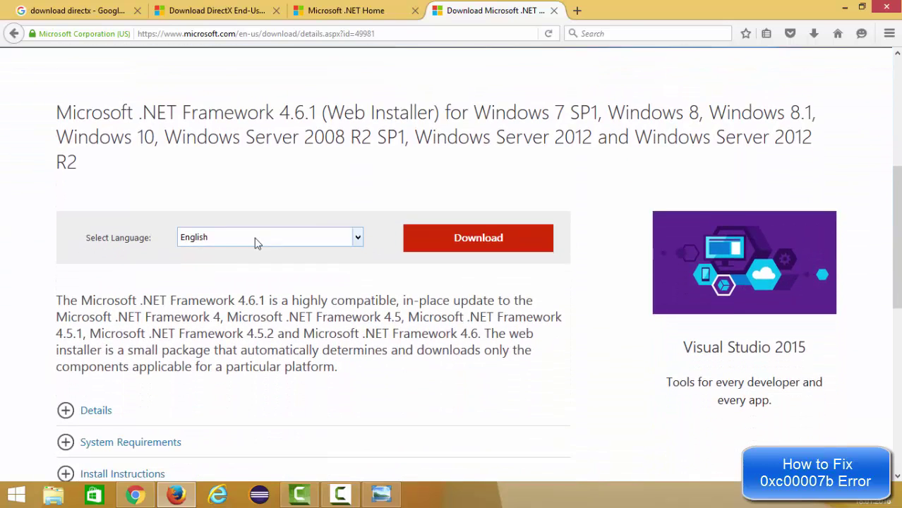
click(478, 241)
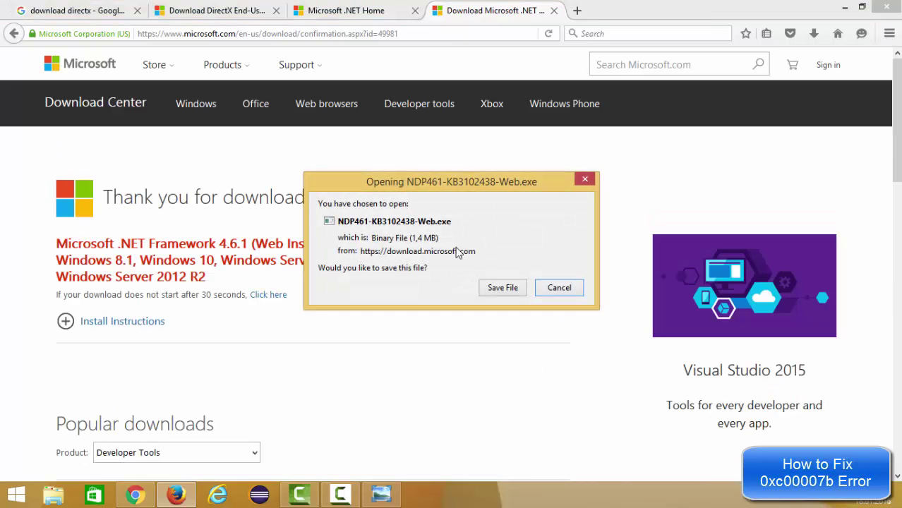
- Save NDP461-KB3102438-Web.exe and run it from the Downloads list
click(493, 291)
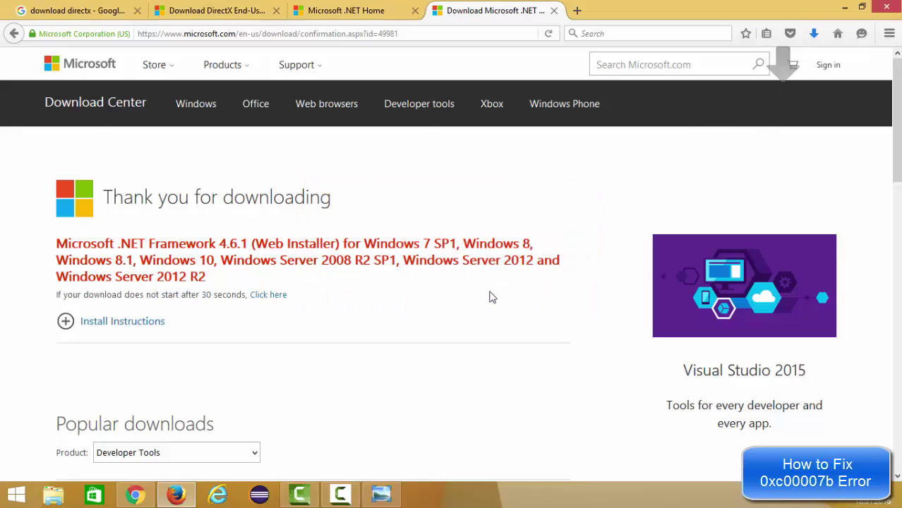
click(813, 33)
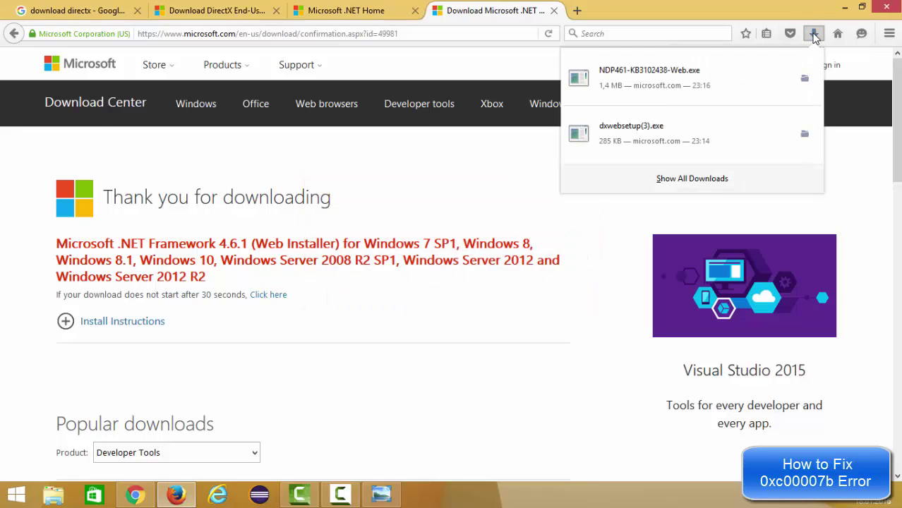
click(632, 76)
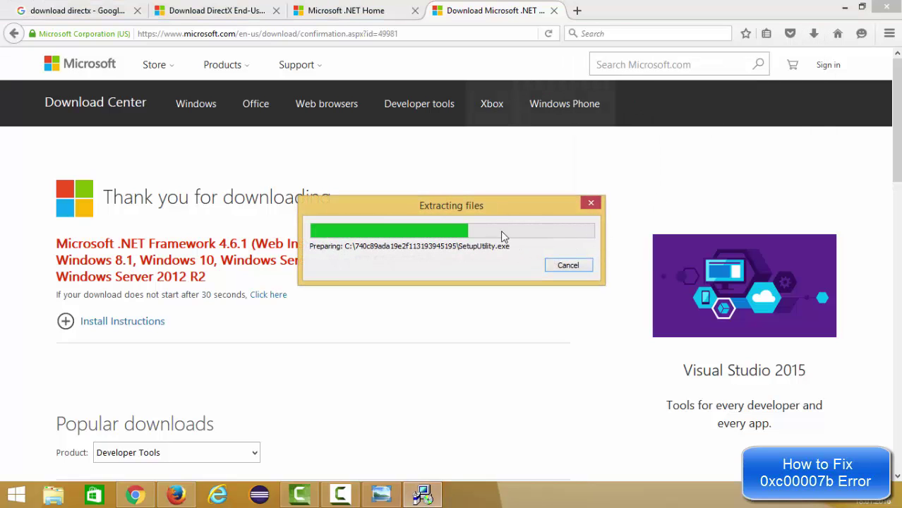
- Minimize Firefox so the .NET installer's file extraction finishes on the desktop
click(843, 8)
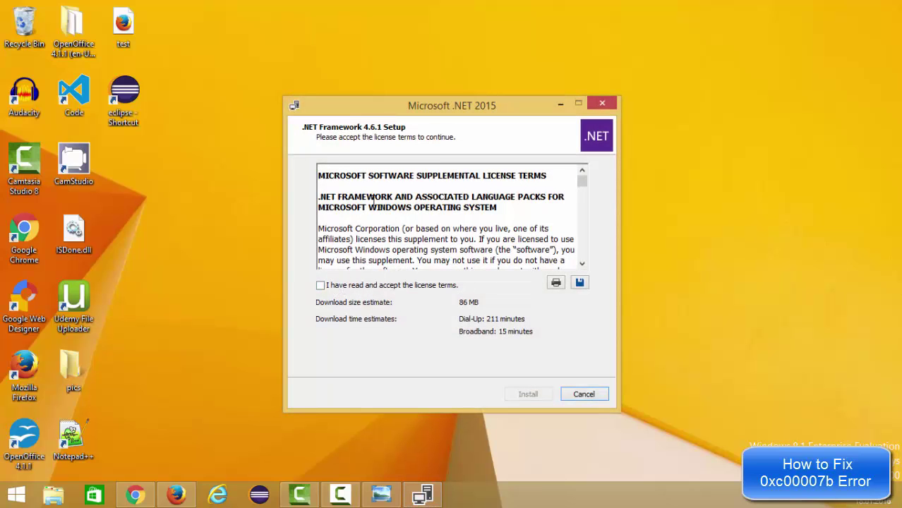
- Tick 'I have read and accept the license terms' for .NET Framework 4.6.1
click(320, 286)
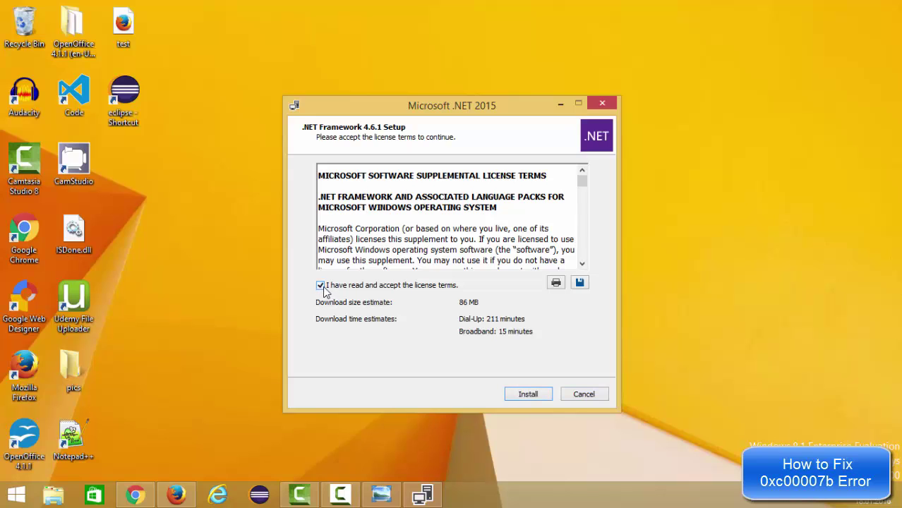